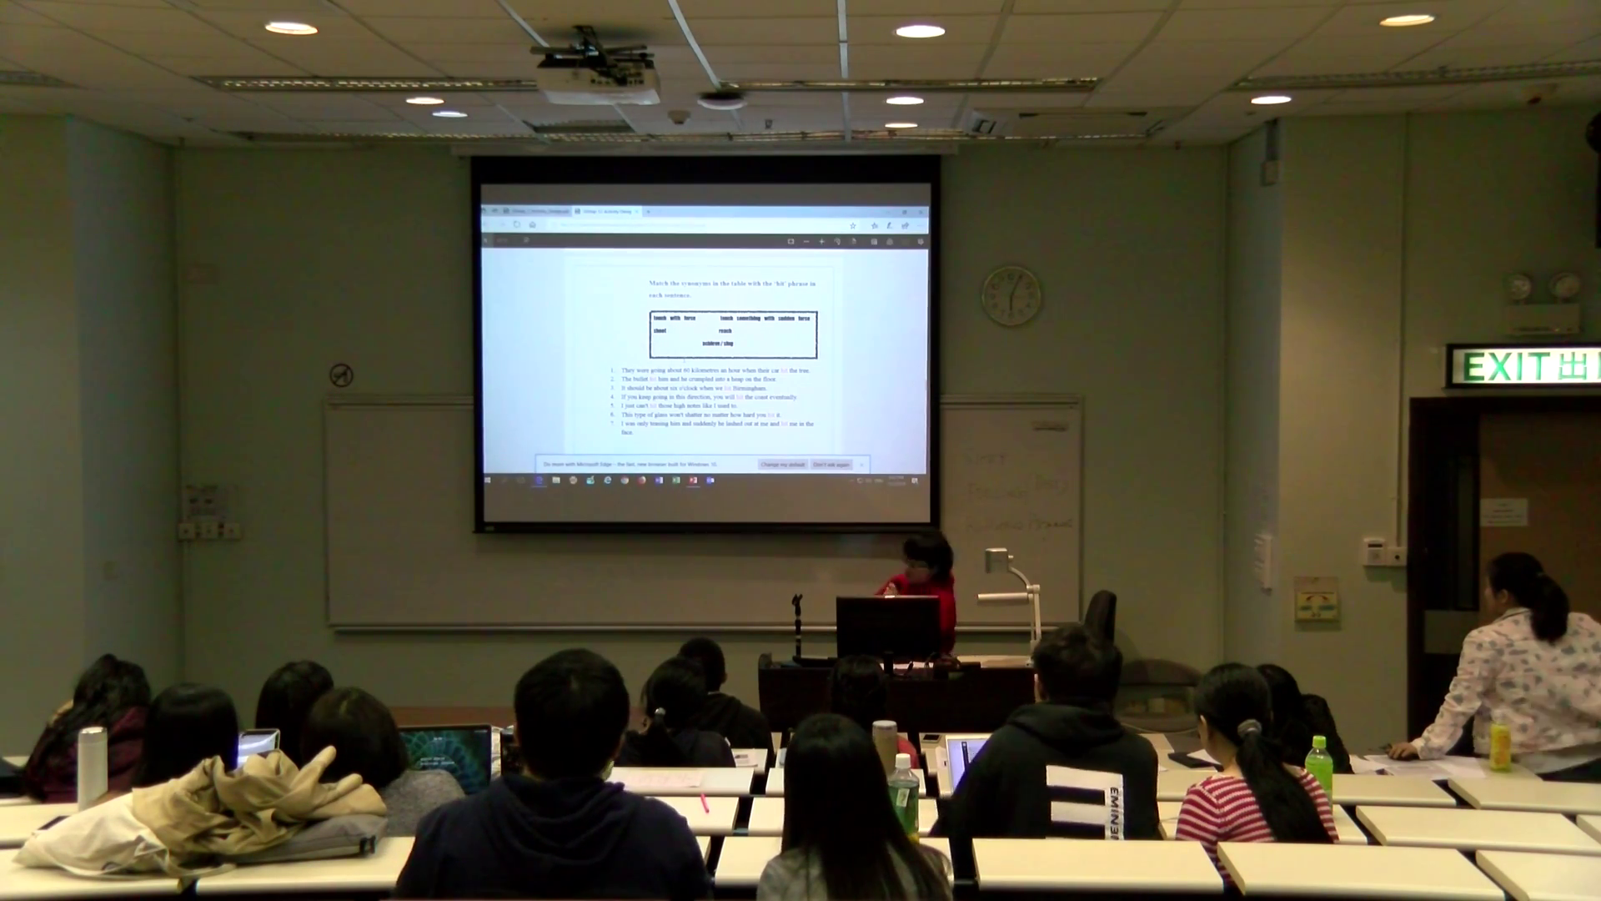
scroll(706, 351, "down", 5)
scroll(707, 350, "up", 10)
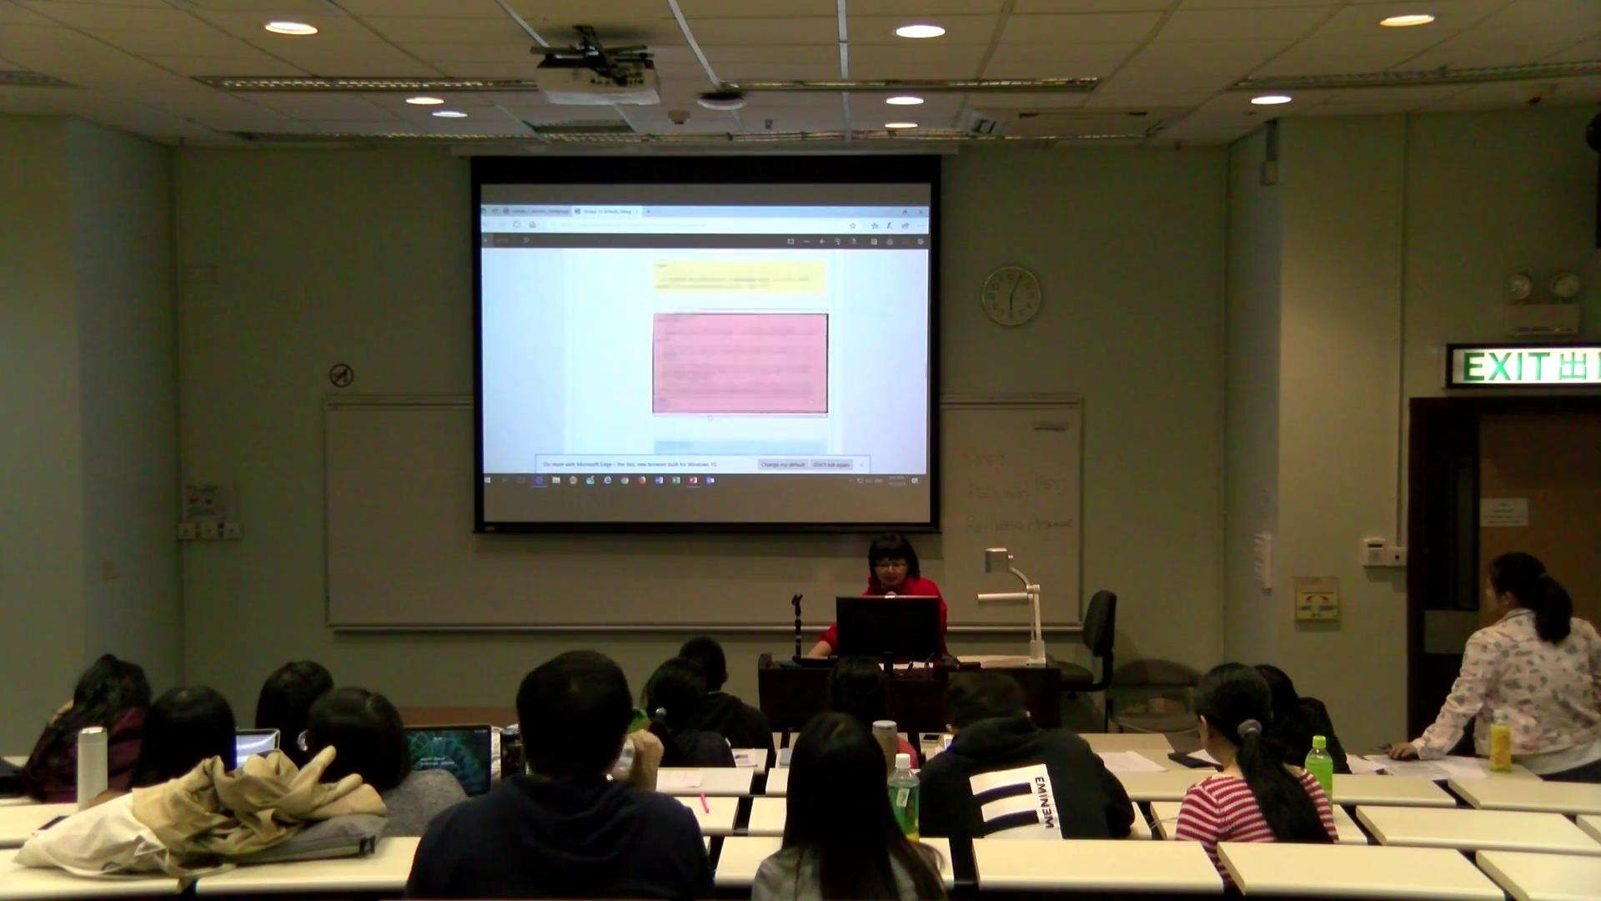
scroll(708, 351, "down", 5)
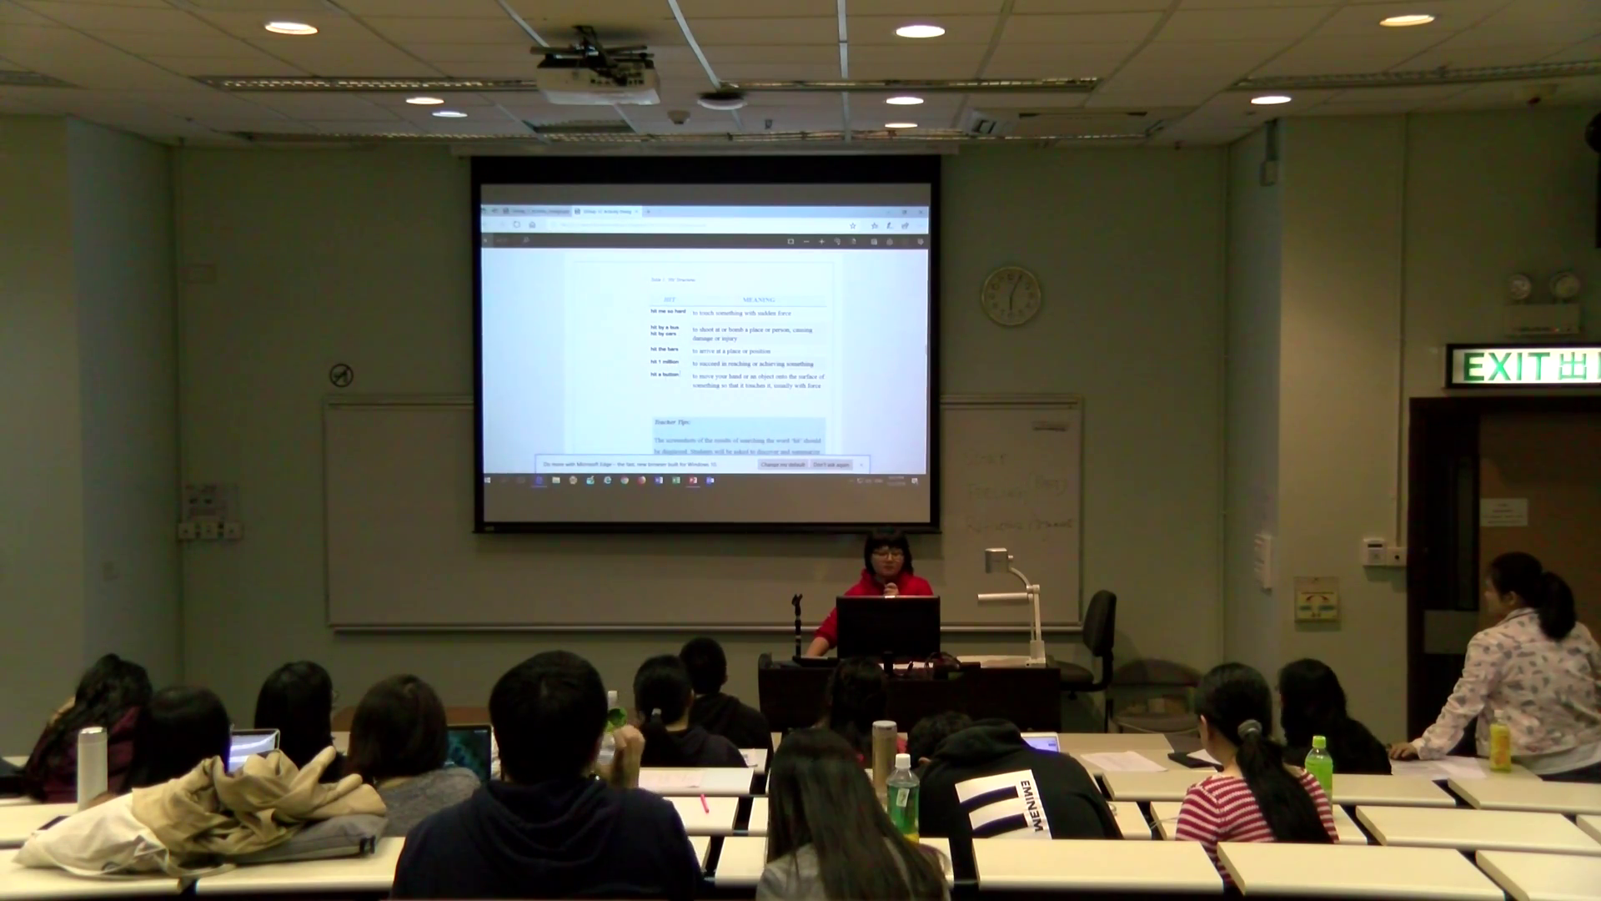
scroll(708, 351, "up", 4)
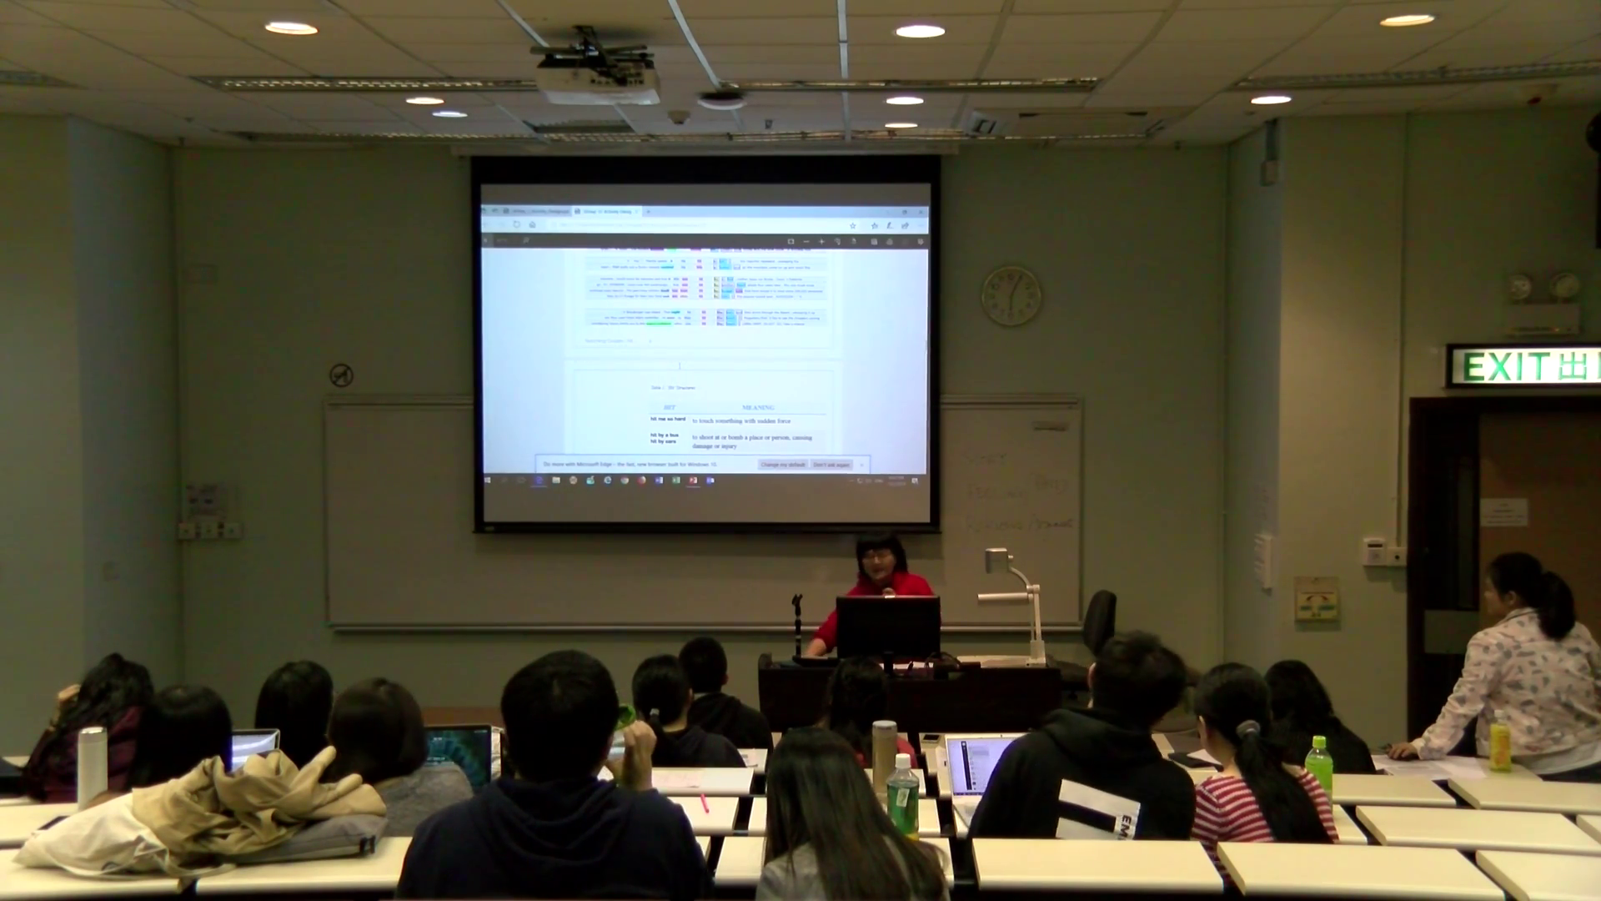
scroll(708, 351, "up", 5)
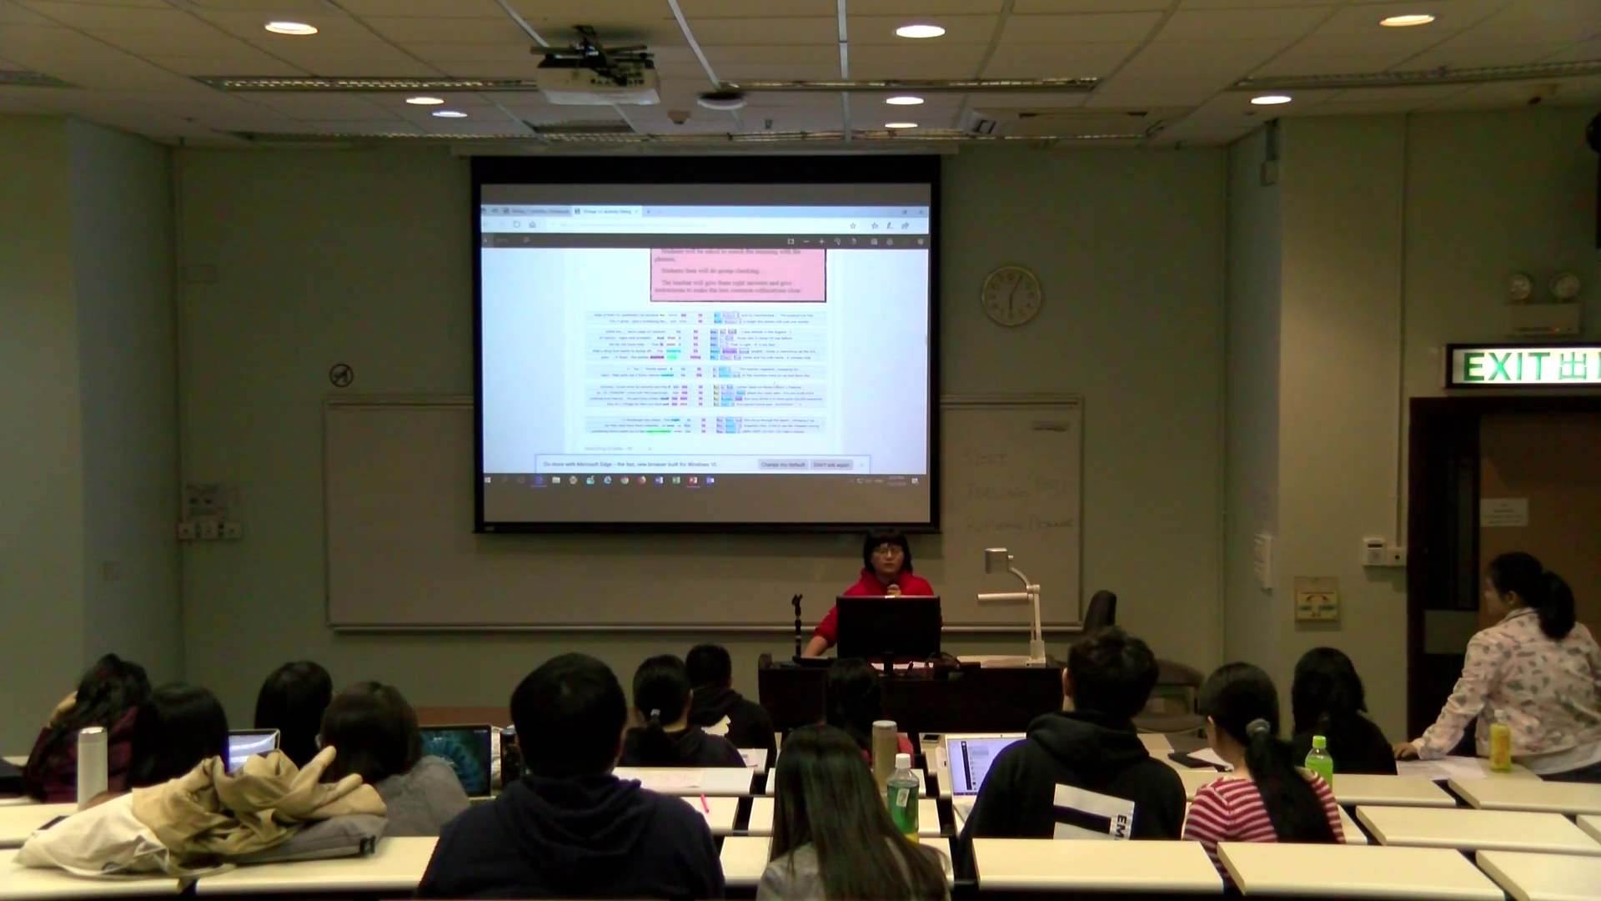
scroll(706, 350, "down", 3)
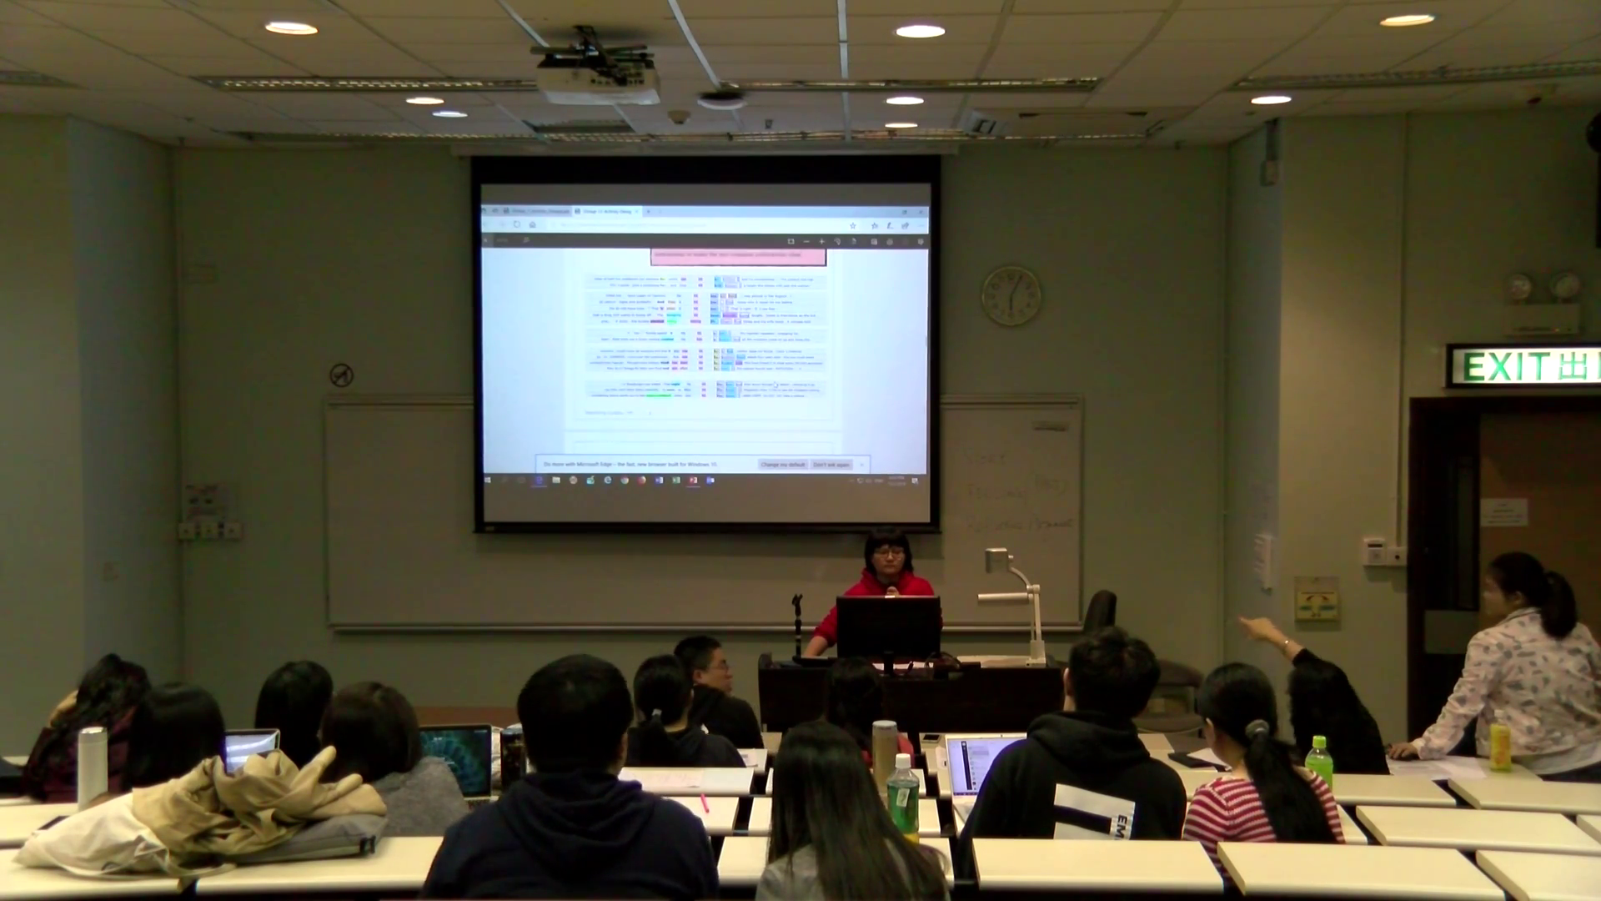
scroll(707, 351, "down", 5)
scroll(707, 350, "down", 5)
scroll(708, 351, "down", 5)
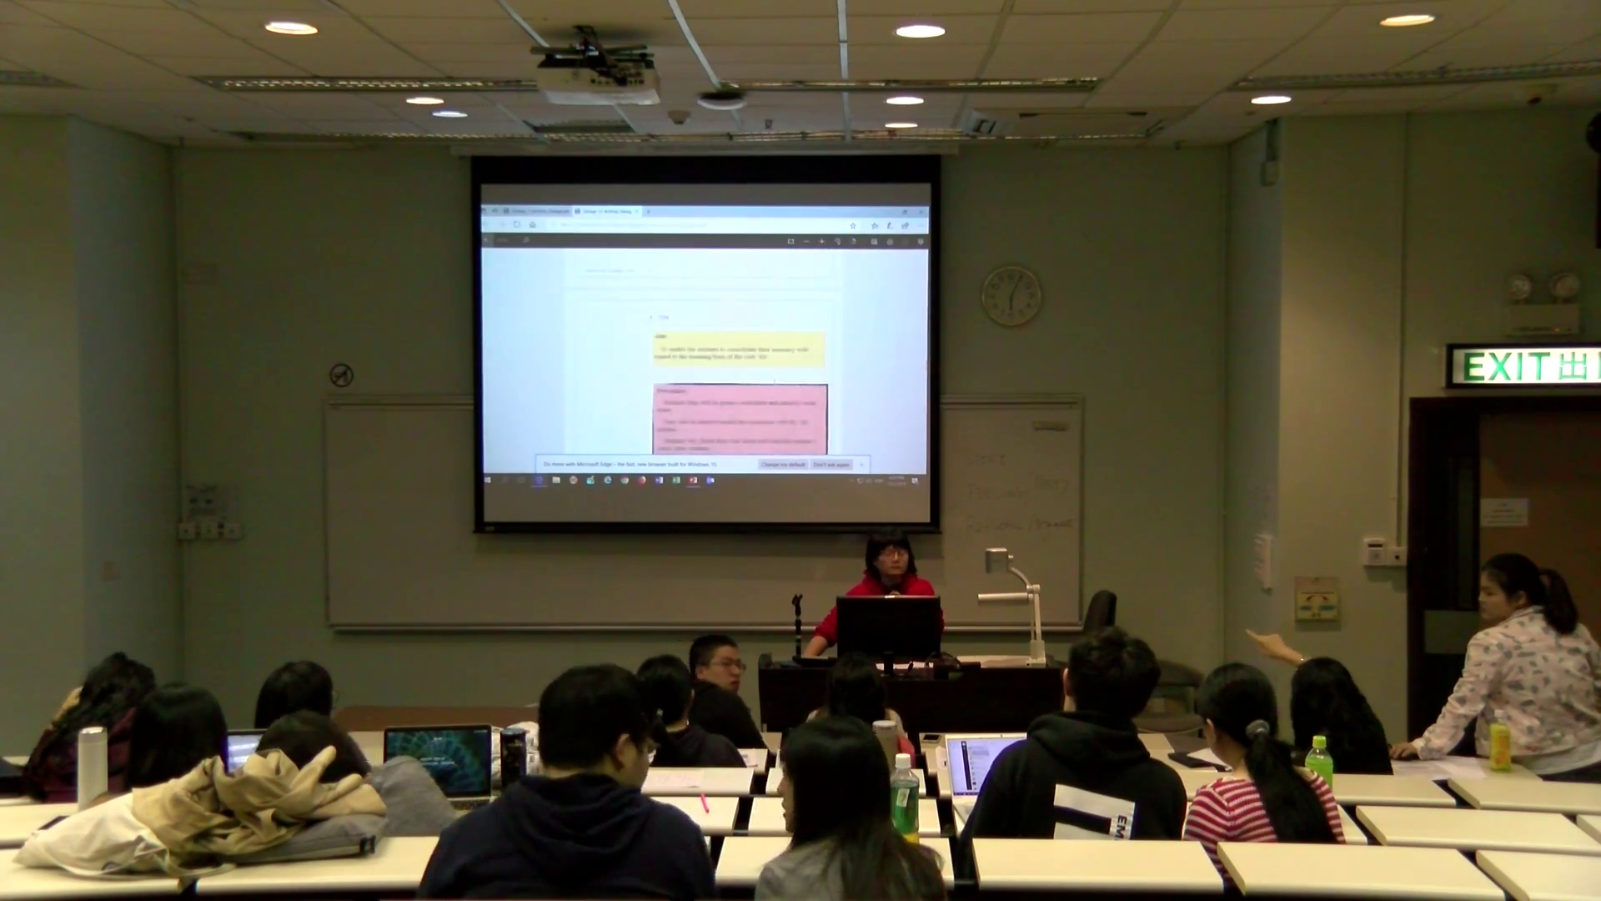
scroll(708, 350, "down", 5)
scroll(708, 350, "down", 5)
scroll(707, 350, "down", 4)
scroll(707, 350, "down", 3)
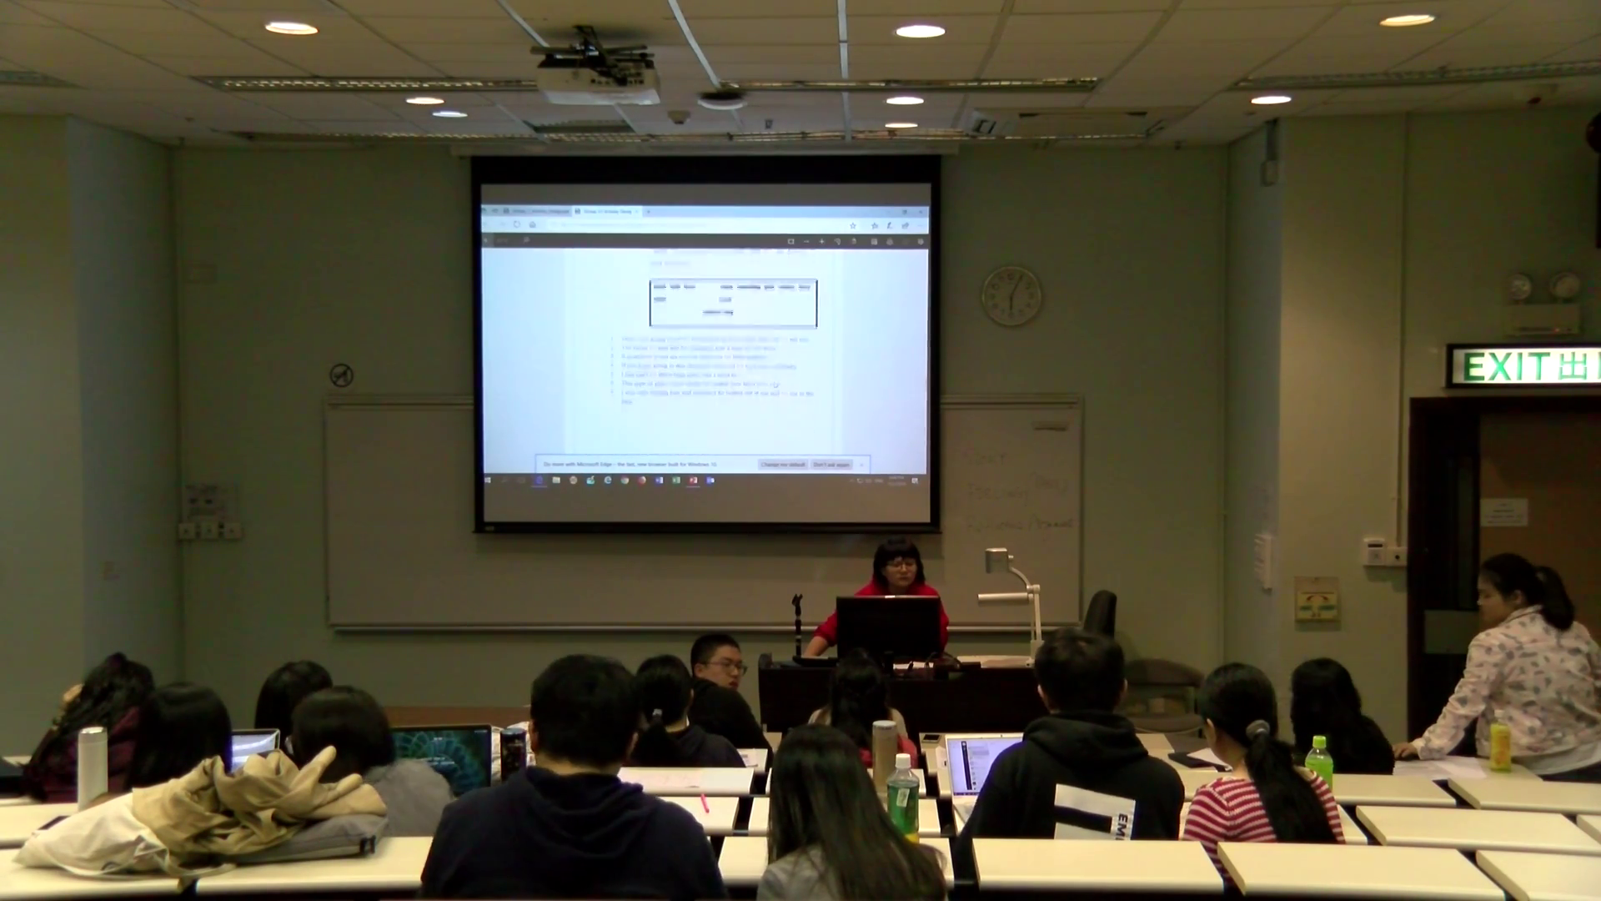
scroll(708, 352, "down", 1)
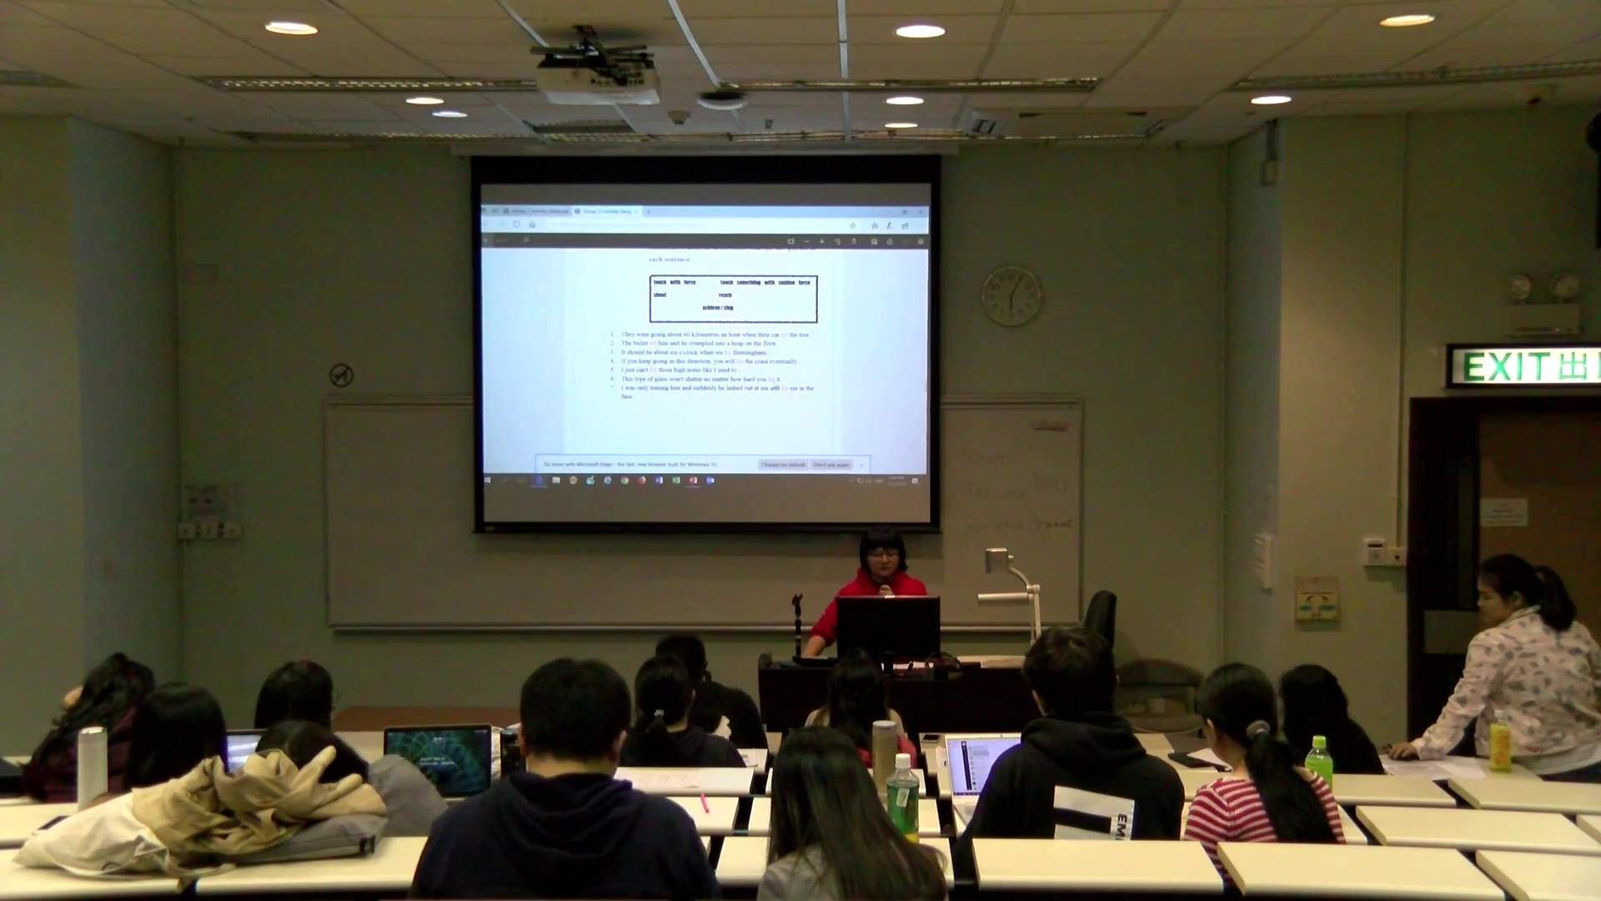